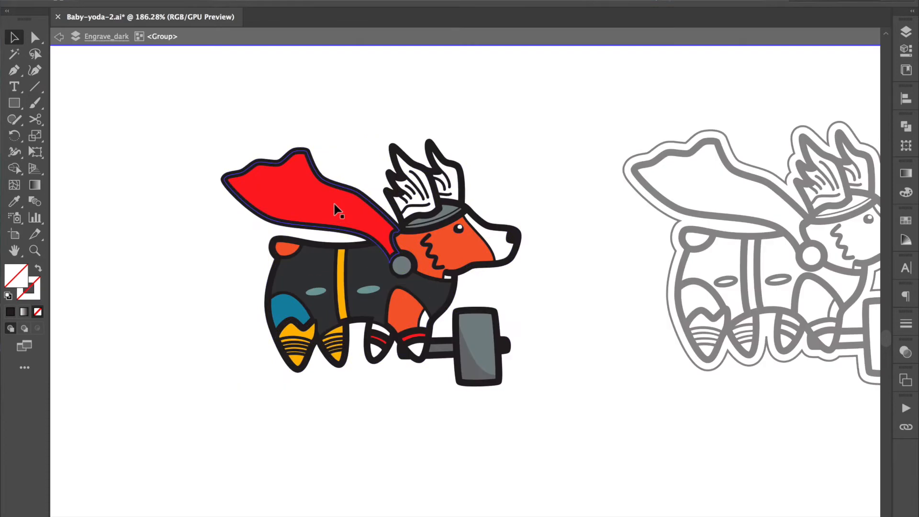
Step: Delete the red fill shape inside the corgi's cape
left_click(396, 184)
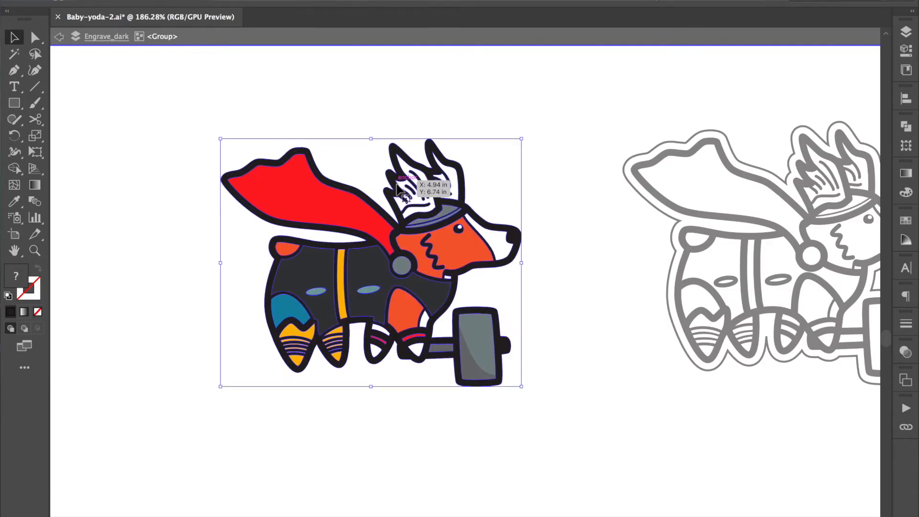
left_click(329, 213)
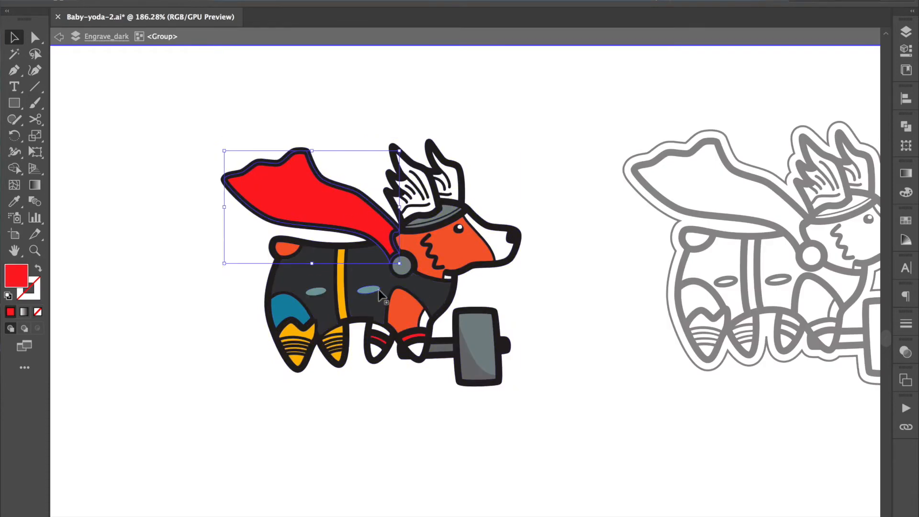
left_click(364, 400)
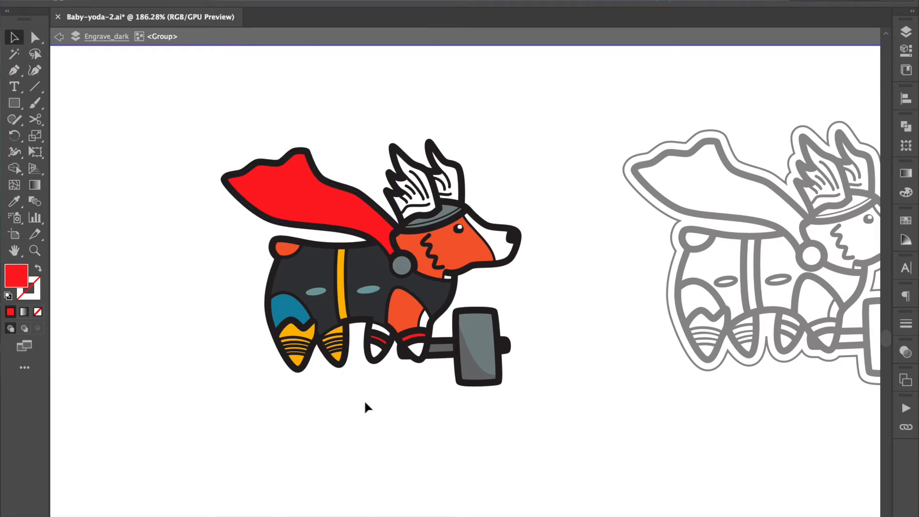
left_click(327, 203)
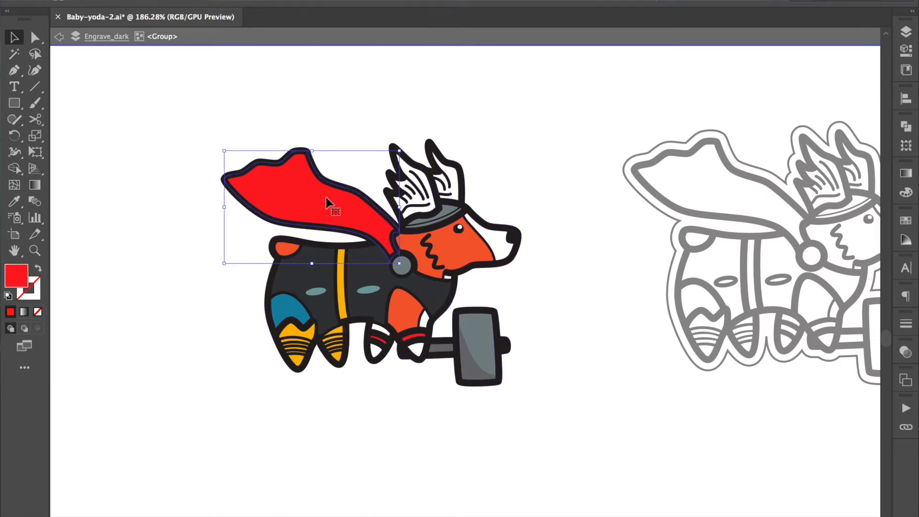
key("Delete")
Step: Delete the orange and white fill shapes from the corgi's face
left_click(462, 244)
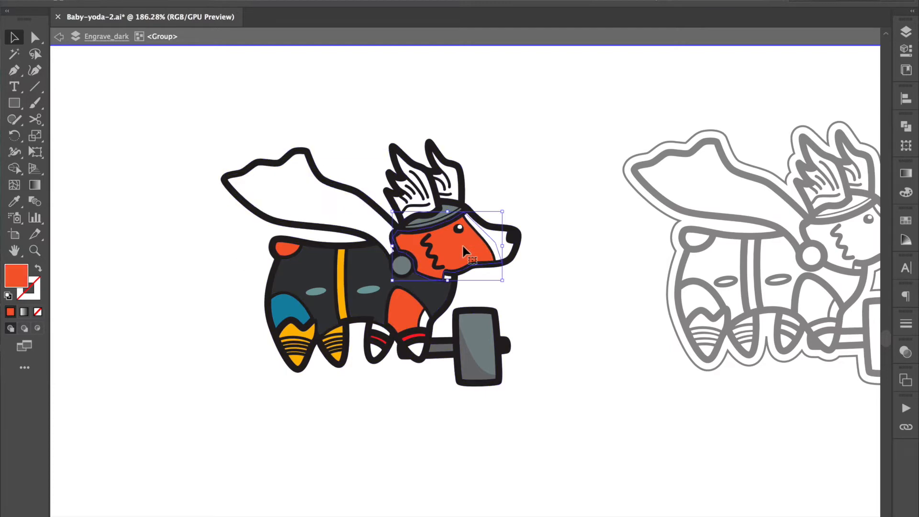
key("Delete")
left_click(493, 250)
key("Delete")
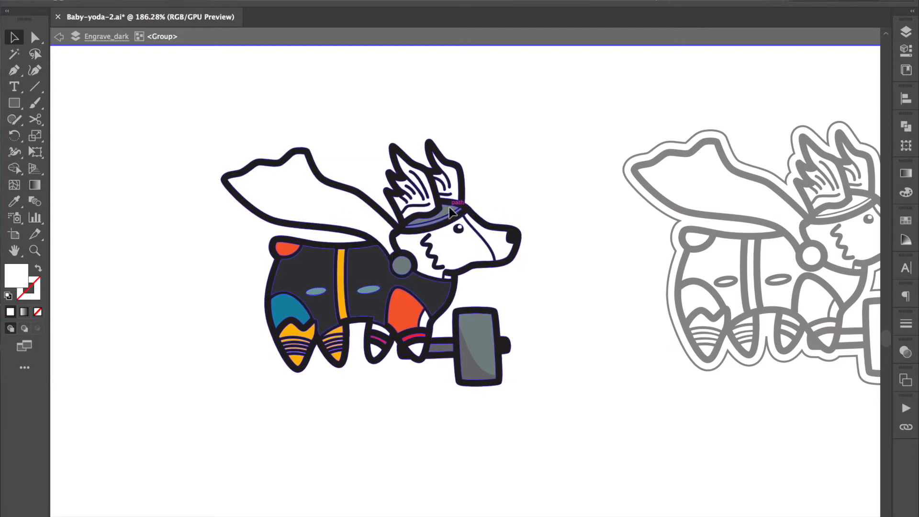
Step: Delete the grey fill shapes from the helmet and its brim
double_click(450, 212)
left_click(451, 202)
scroll(451, 201, "up", 5)
double_click(593, 185)
double_click(445, 227)
key("Delete")
double_click(466, 230)
scroll(467, 227, "up", 5)
double_click(460, 229)
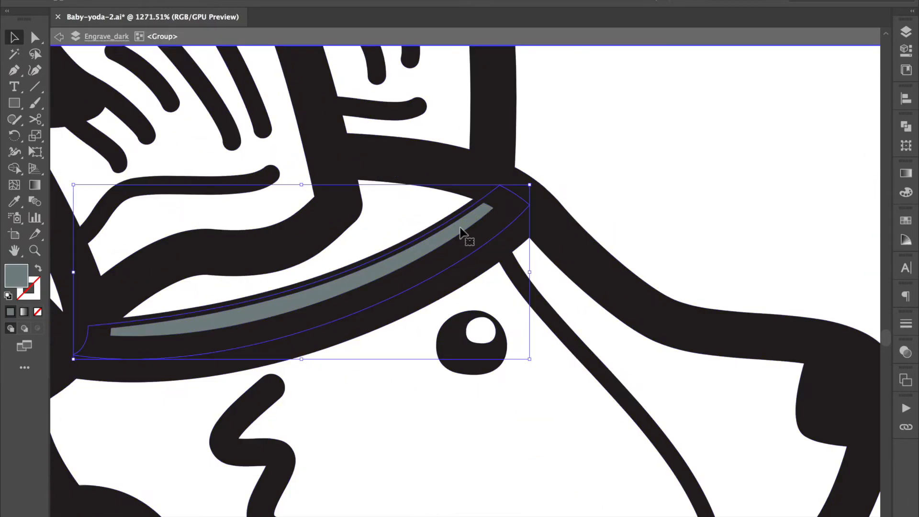
key("Delete")
Step: Delete the colour fills from the corgi's body, stripe, pockets and collar disc, leaving the black linework
scroll(460, 230, "down", 6)
left_click(303, 272)
key("Delete")
left_click(386, 296)
key("Delete")
left_click(347, 310)
Step: Delete the blue, yellow and red fill shapes from the corgi's legs and socks
key("Delete")
left_click(517, 331)
key("Delete")
double_click(481, 410)
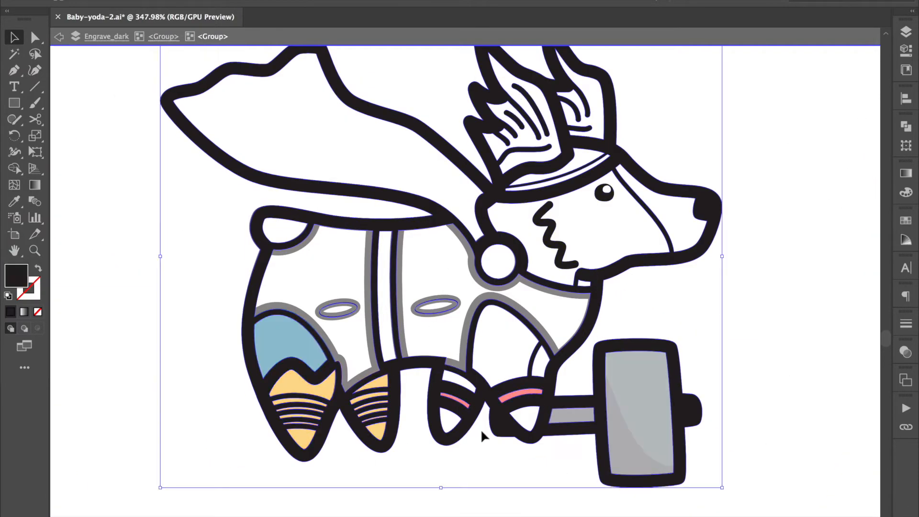
scroll(306, 357, "up", 3)
left_click(280, 232)
key("Delete")
left_click(424, 241)
key("Delete")
left_click(419, 331)
key("Delete")
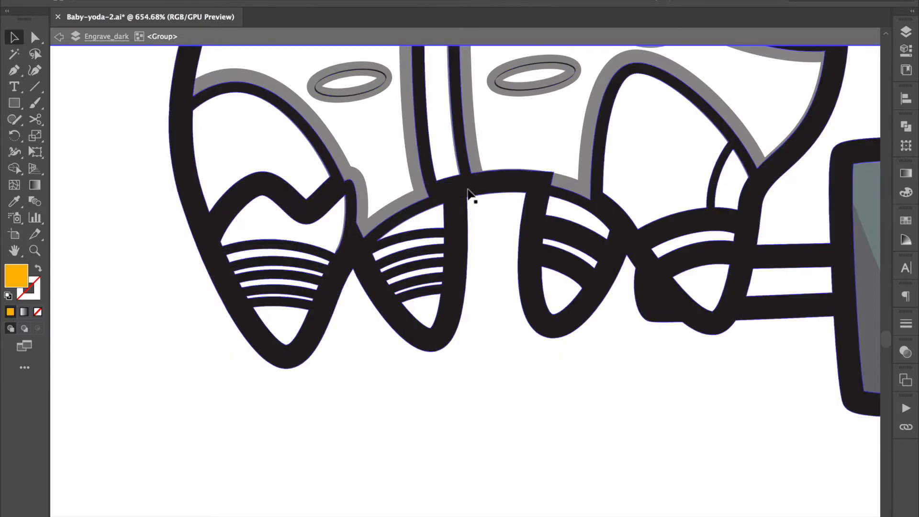
Step: Delete the remaining grey hammer fills and leave the group's isolation mode
scroll(495, 332, "down", 5)
scroll(662, 318, "up", 3)
double_click(686, 262)
scroll(686, 262, "right", 3)
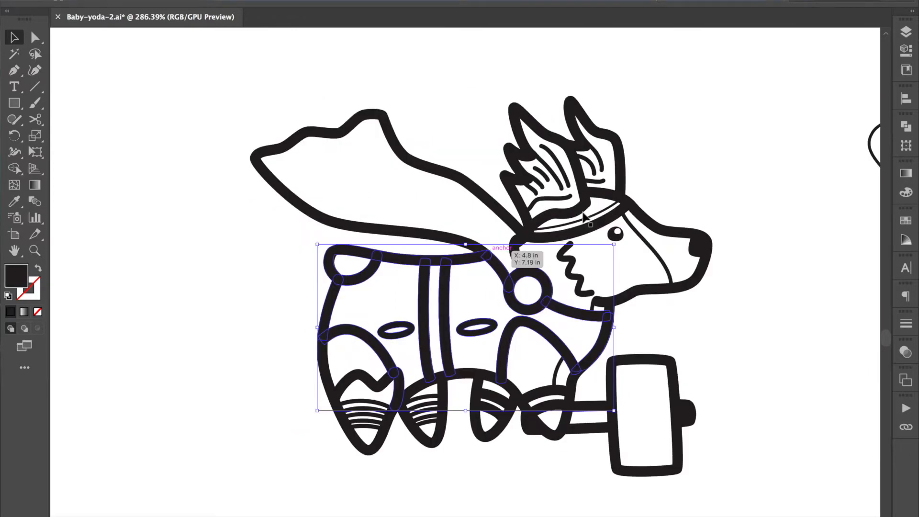
Step: Try moving one of the body's vertical stripe lines sideways, undo the move and exit the group
left_click(659, 208)
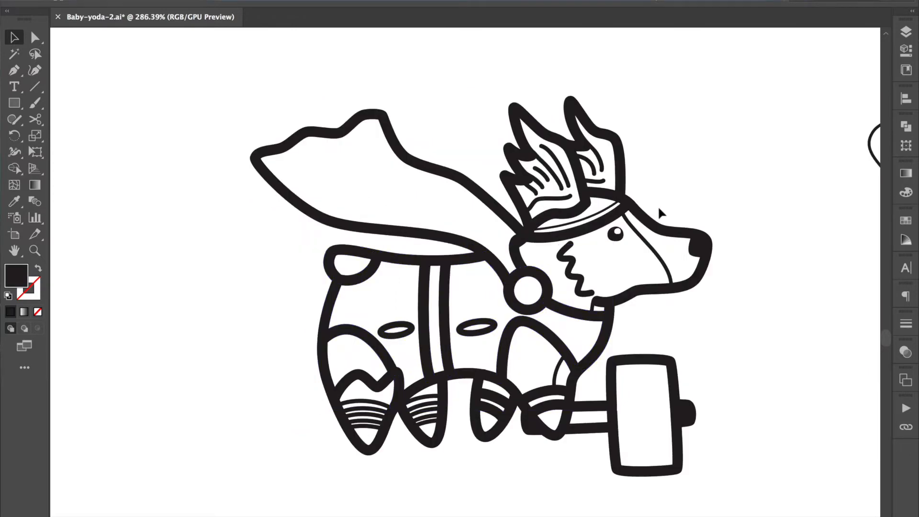
left_click(447, 288)
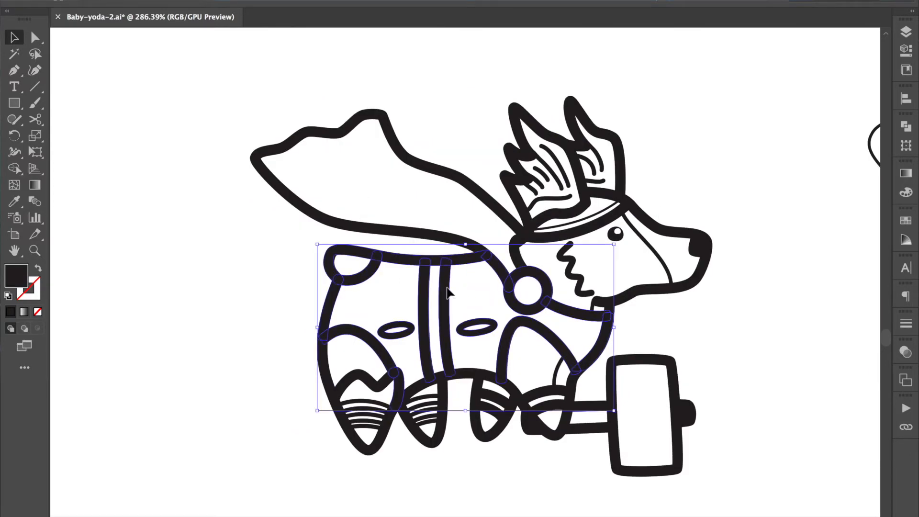
double_click(447, 292)
left_click(447, 292)
scroll(450, 293, "up", 5)
left_click_drag(452, 294, 541, 276)
key("ctrl+z")
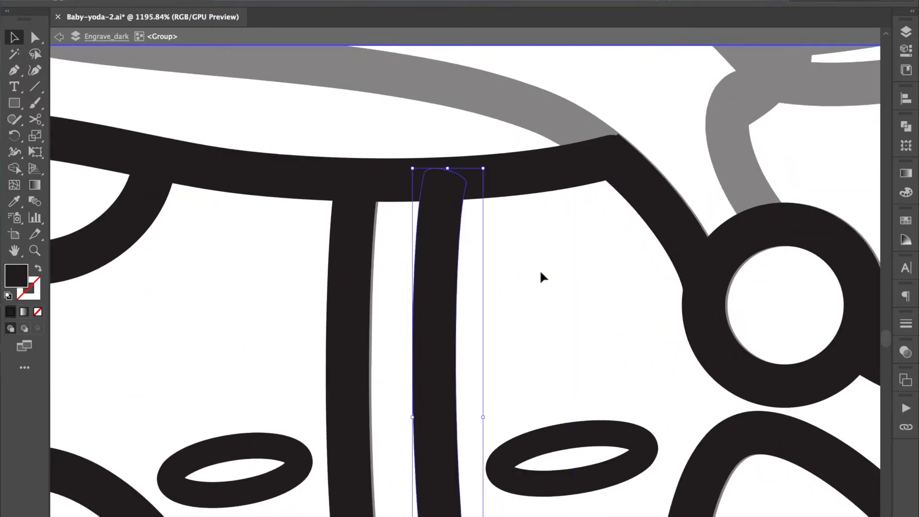
scroll(540, 272, "down", 5)
scroll(539, 269, "right", 5)
double_click(644, 183)
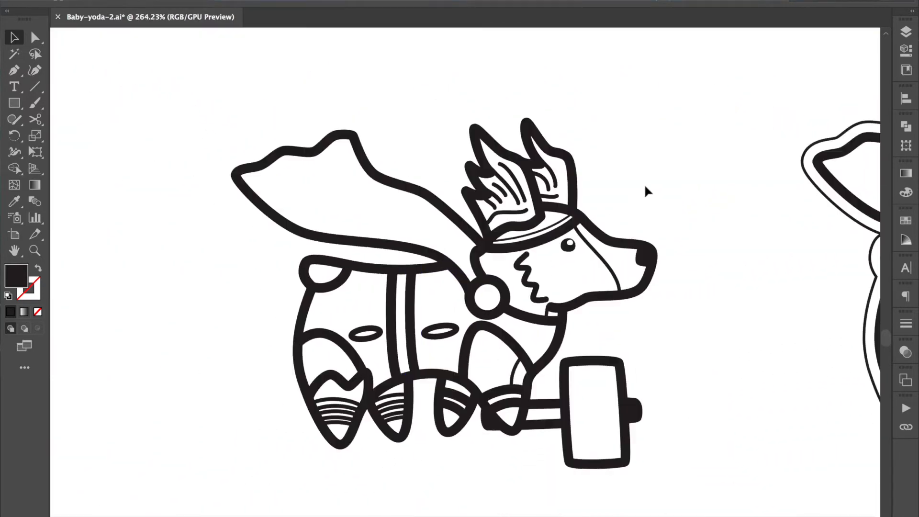
Step: Unite all of the corgi's linework with the Pathfinder Unite shape mode
left_click(234, 450)
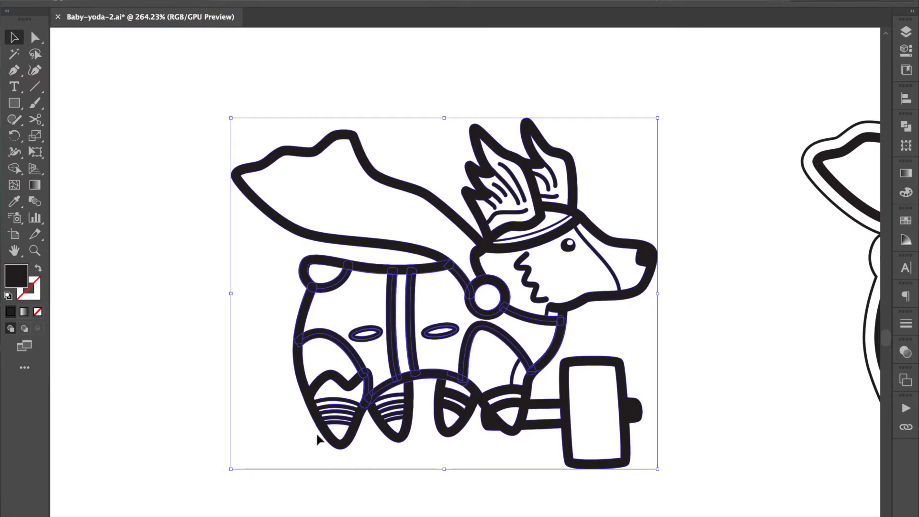
left_click(906, 127)
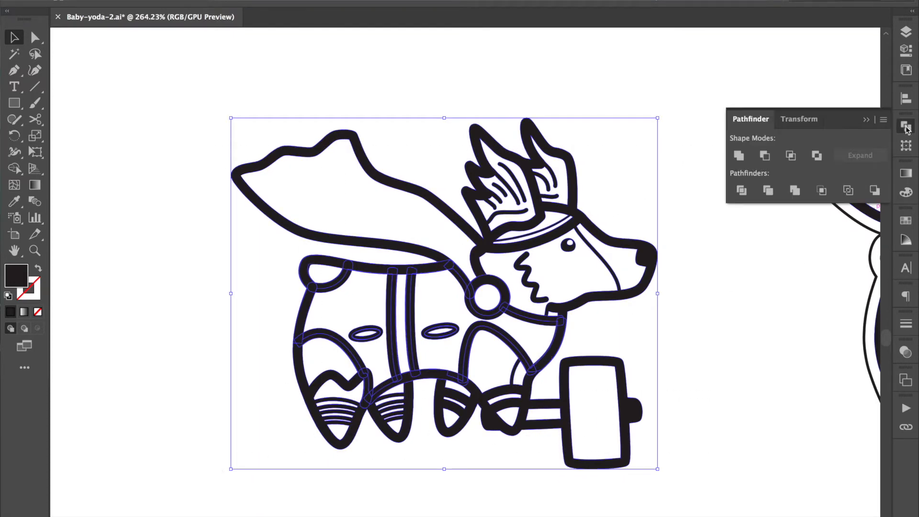
left_click(740, 157)
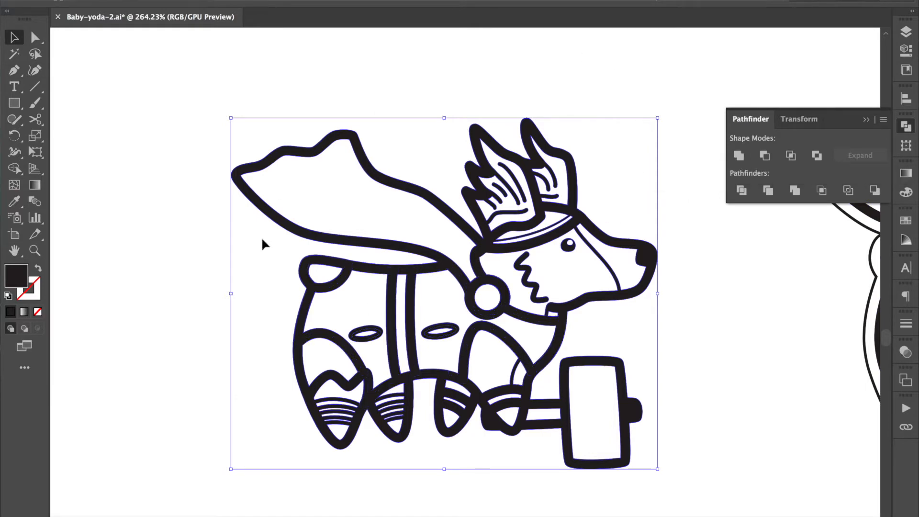
left_click(715, 316)
Step: Compare the united corgi with the outlined copy beside it and check the copy's width and height
scroll(715, 316, "down", 3)
scroll(715, 316, "right", 5)
scroll(715, 316, "down", 3)
scroll(715, 316, "right", 3)
scroll(715, 317, "right", 3)
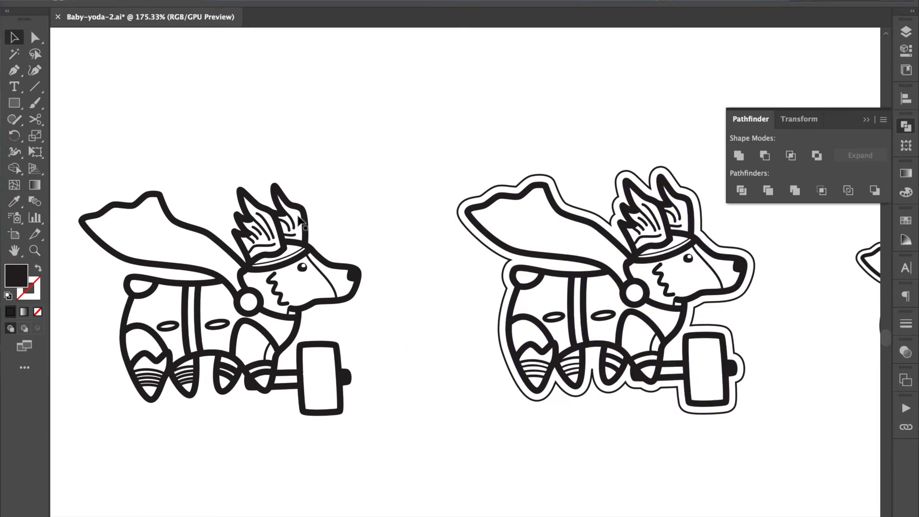
scroll(256, 450, "down", 3)
scroll(257, 450, "up", 3)
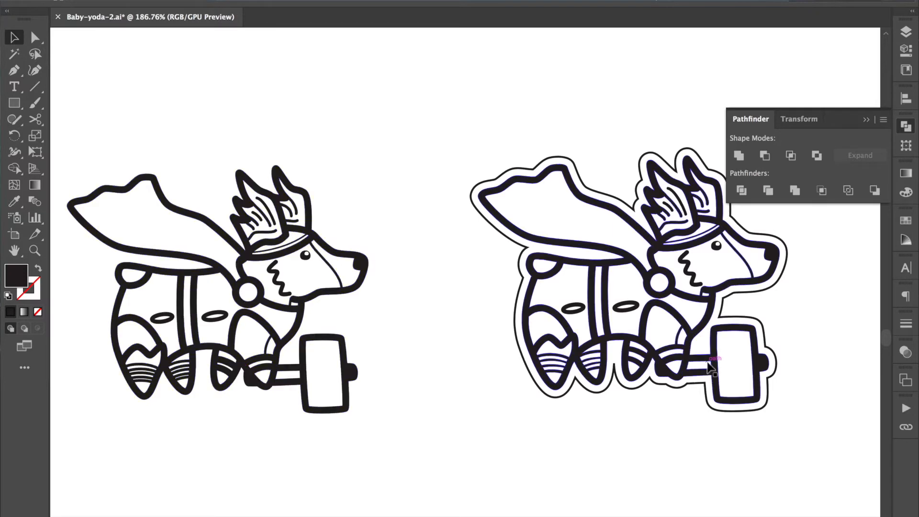
scroll(707, 361, "right", 5)
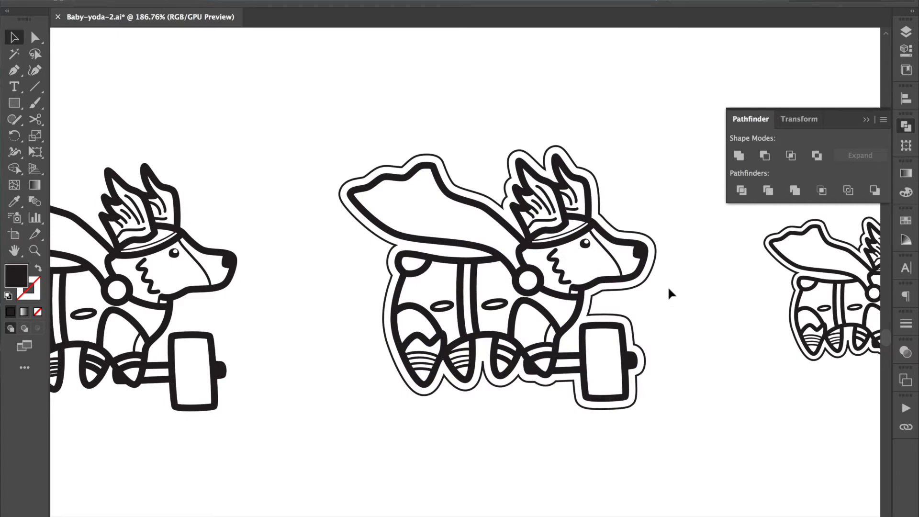
left_click(641, 250)
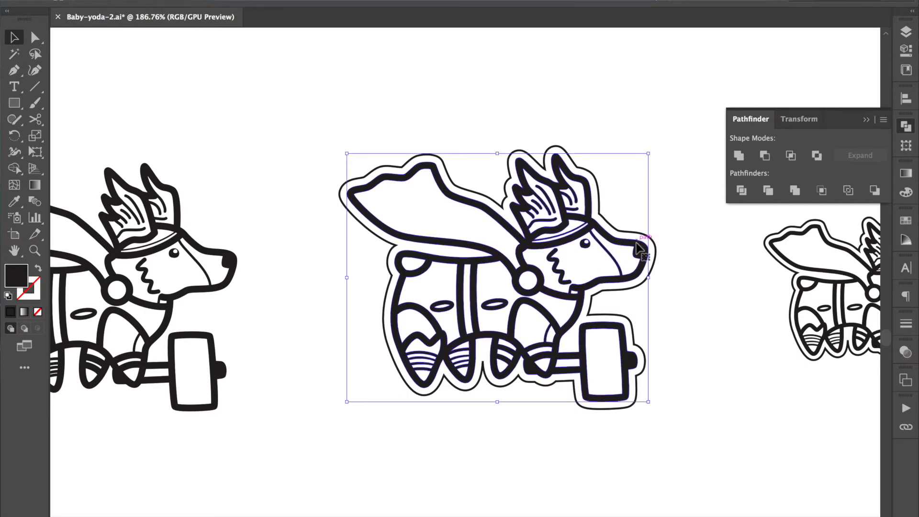
left_click(909, 52)
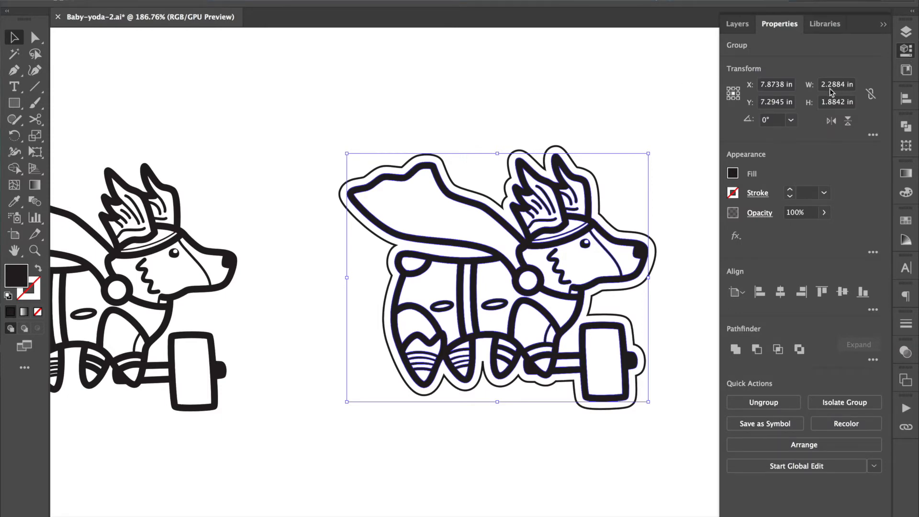
left_click(650, 91)
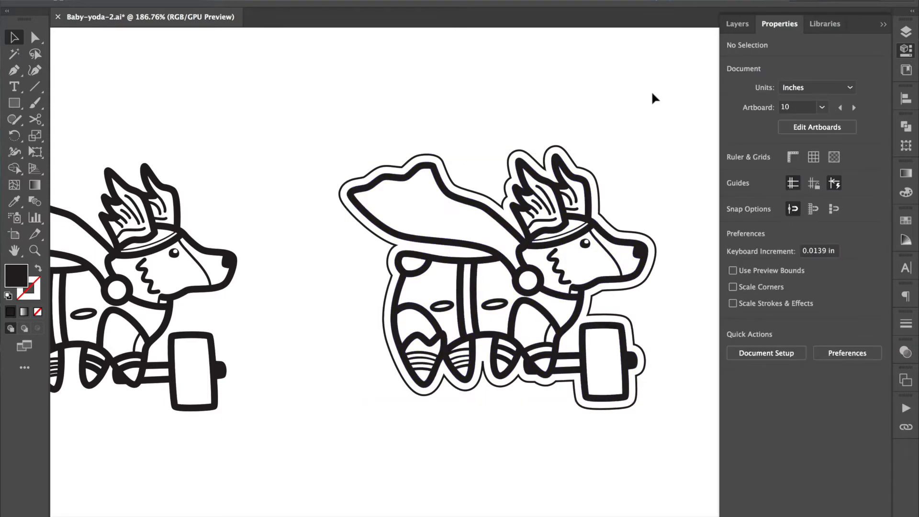
left_click(883, 25)
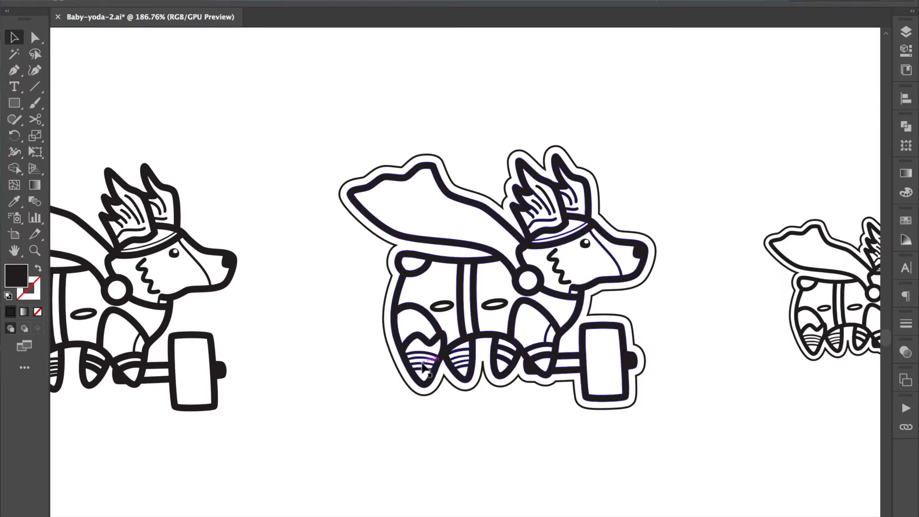
Step: Delete the thin offset cut line surrounding the middle corgi
left_click(509, 206)
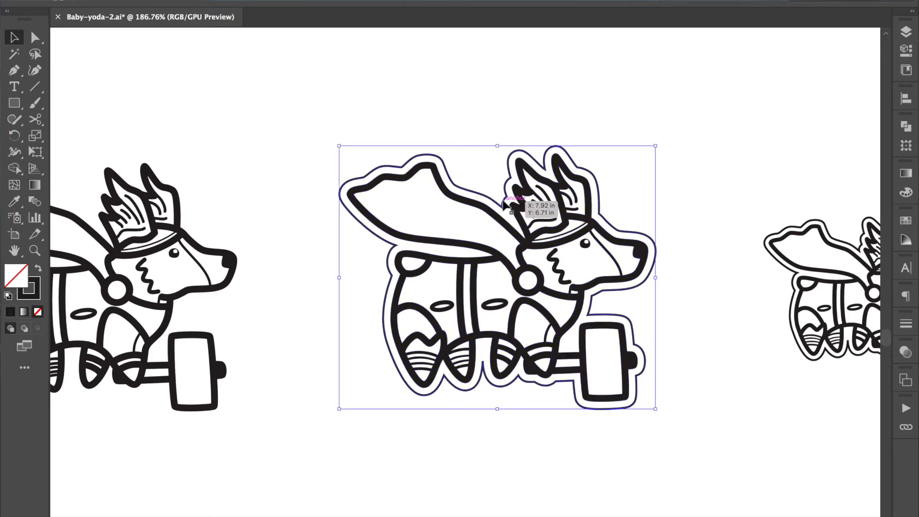
key("Delete")
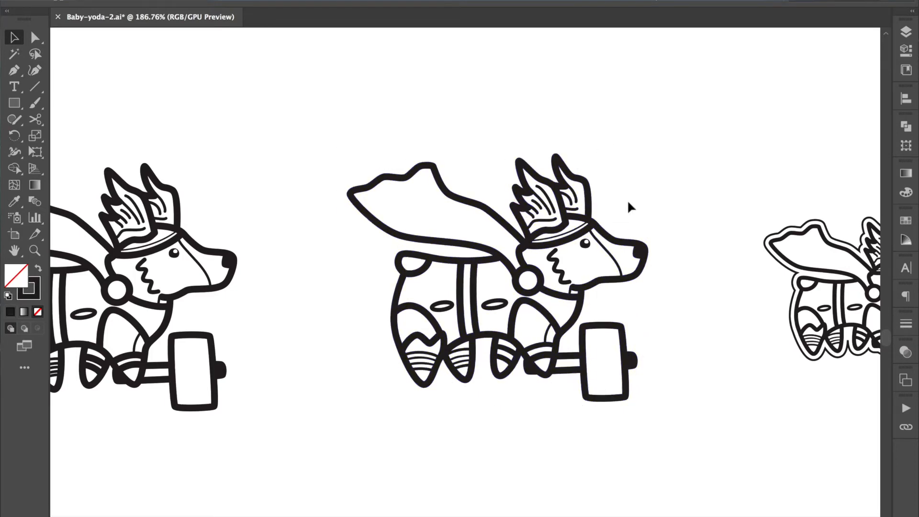
Step: Paste the middle corgi's compound path in front as a solid silhouette and swap its fill and stroke
left_click(590, 216)
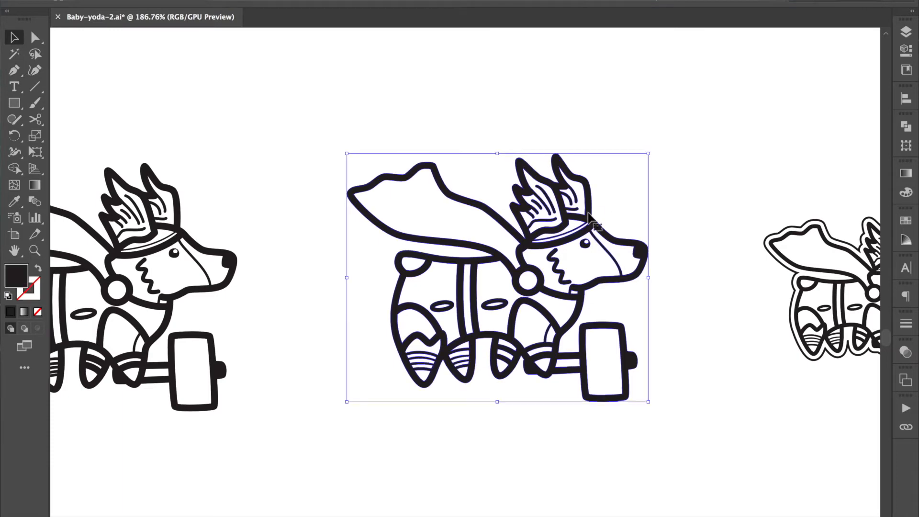
double_click(590, 217)
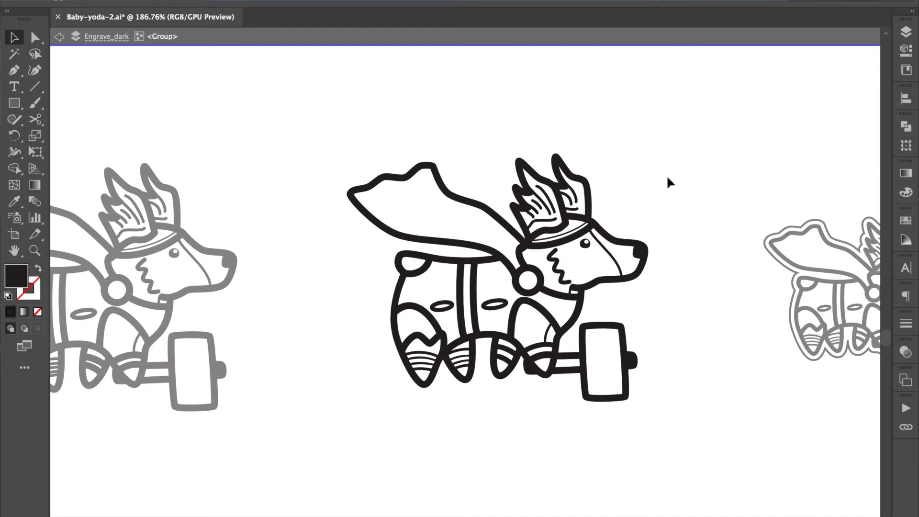
double_click(583, 178)
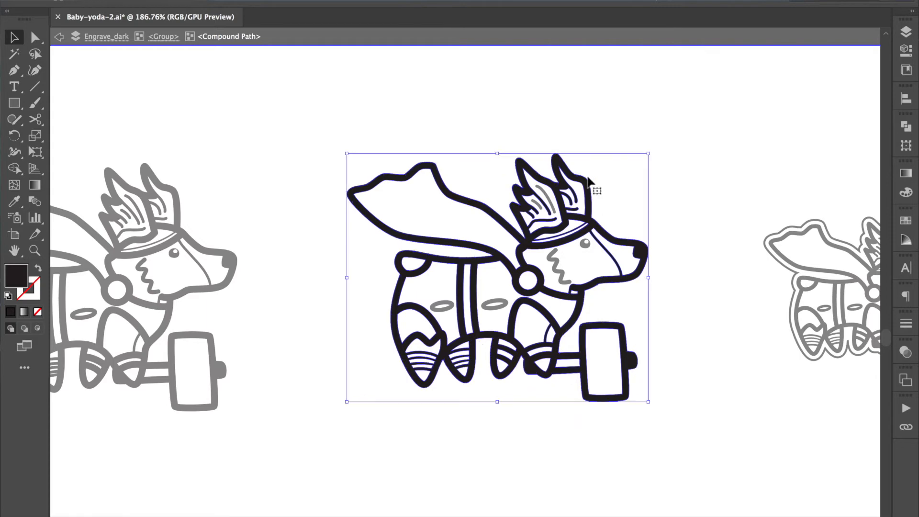
double_click(697, 218)
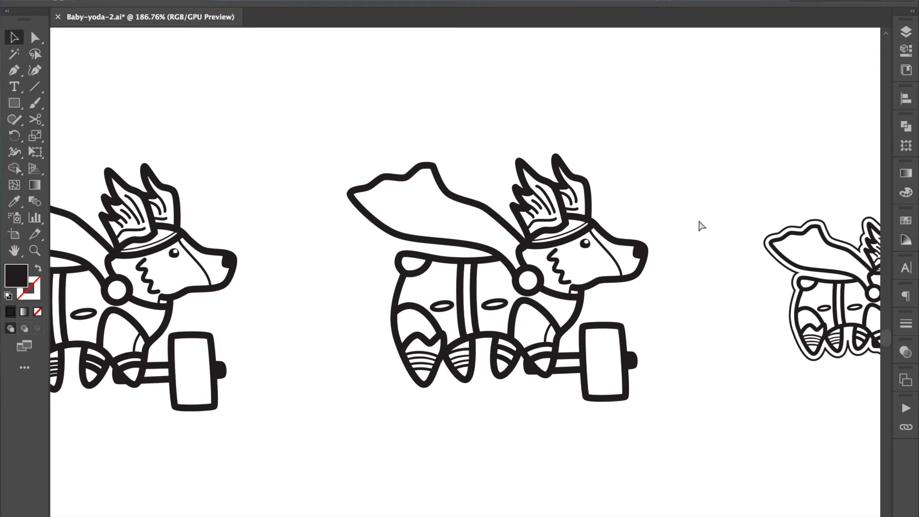
key("super+f")
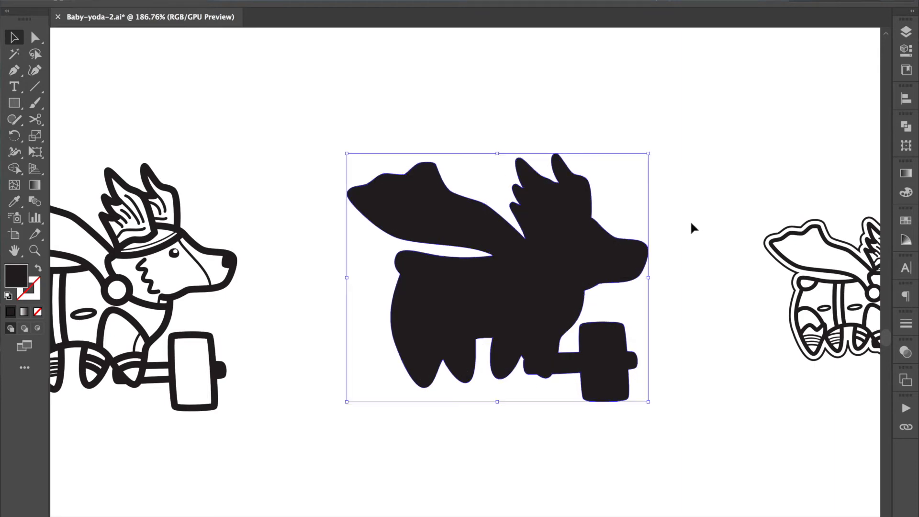
left_click(38, 271)
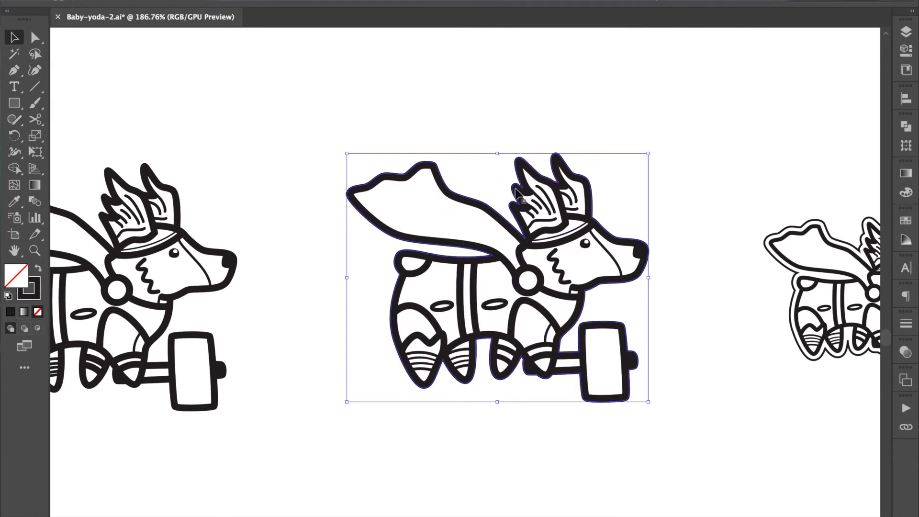
Step: Align the silhouette's stroke to the outside and set its weight to 5 pt
left_click(905, 325)
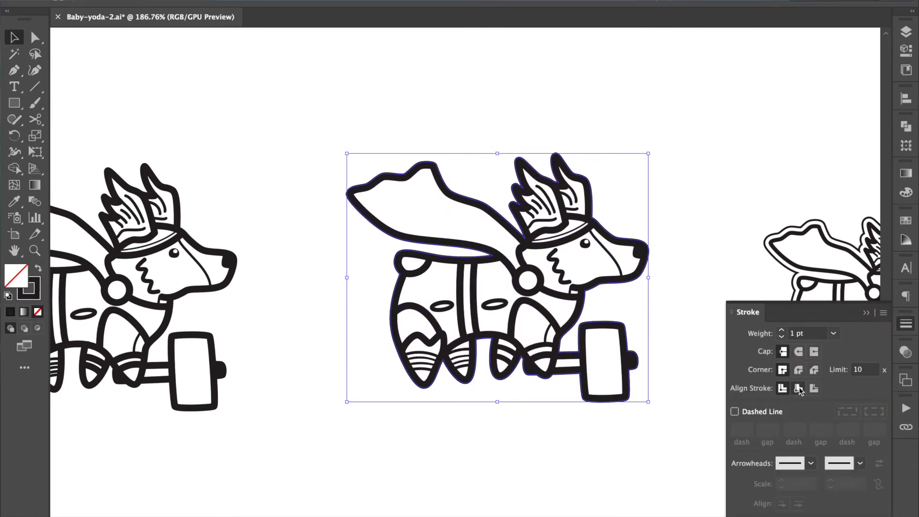
left_click(814, 388)
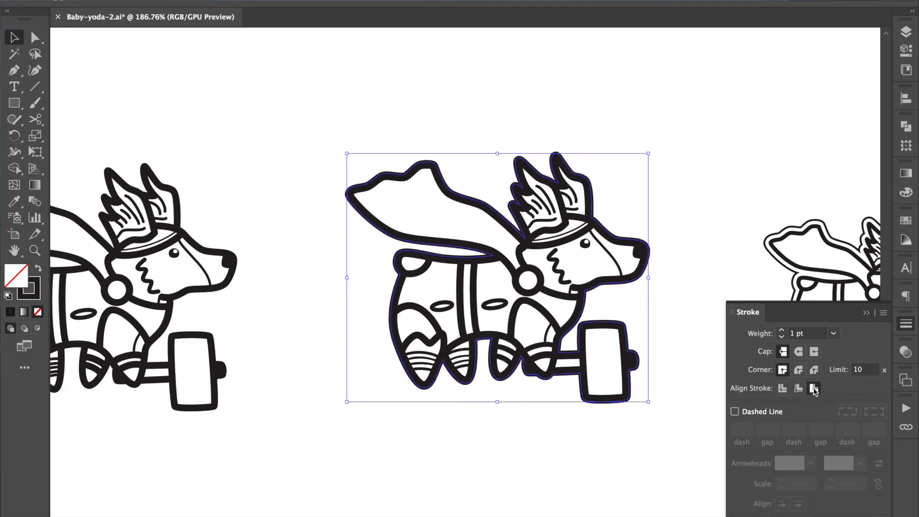
left_click(782, 331)
left_click(782, 331)
left_click(782, 331)
left_click(782, 331)
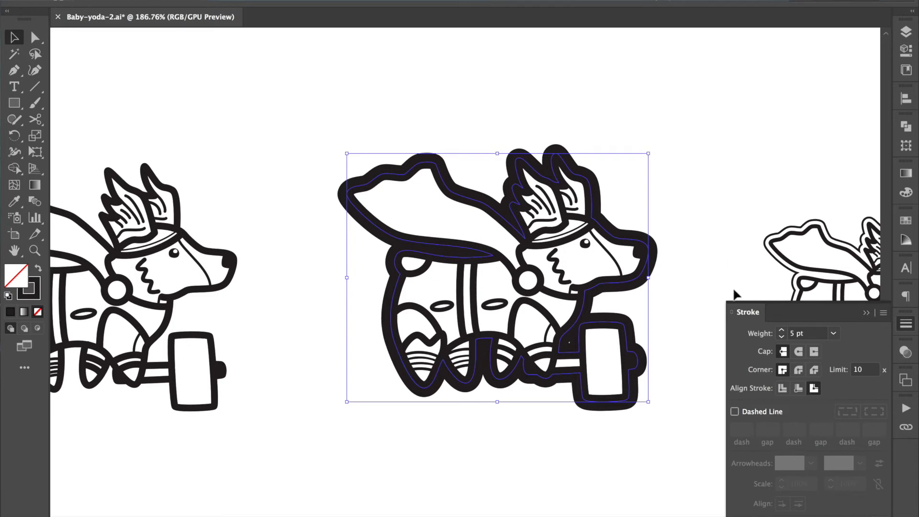
Step: Raise the middle silhouette's outside stroke to 6 pt and outline the stroke into a filled shape
left_click(782, 330)
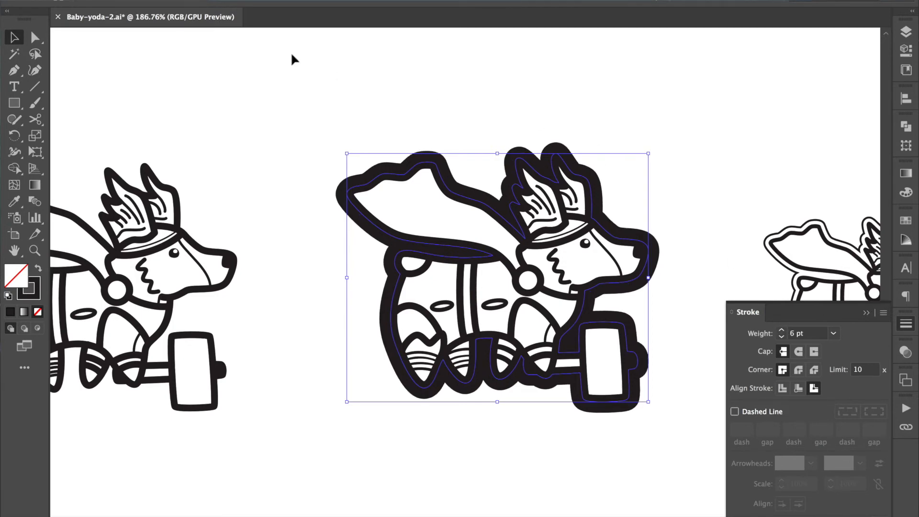
left_click(130, 1)
left_click(153, 108)
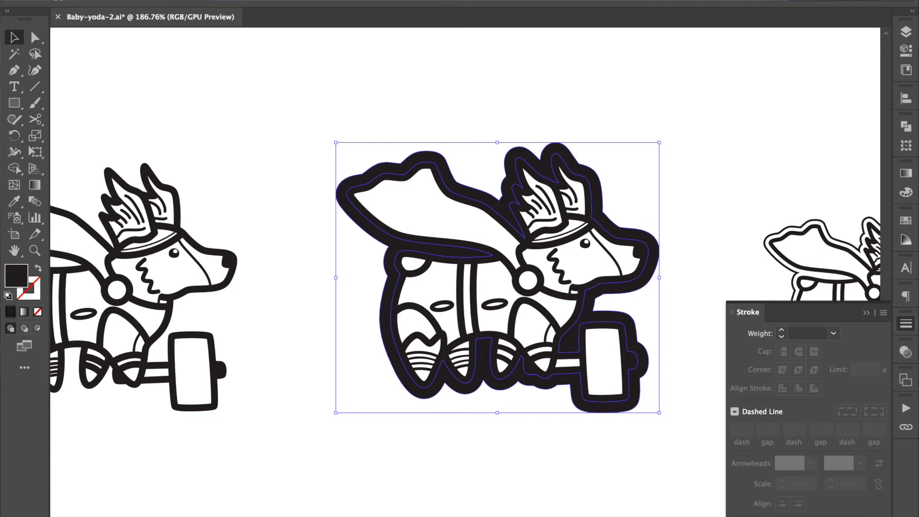
Step: Isolate the outlined silhouette's compound path and delete its inner contour so only the outer offset shape remains
left_click(549, 145)
double_click(549, 145)
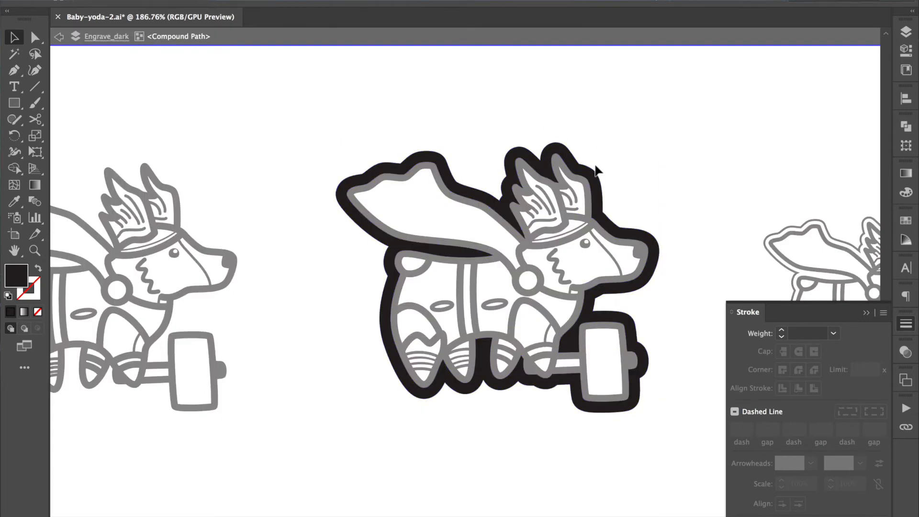
left_click(586, 178)
key("Delete")
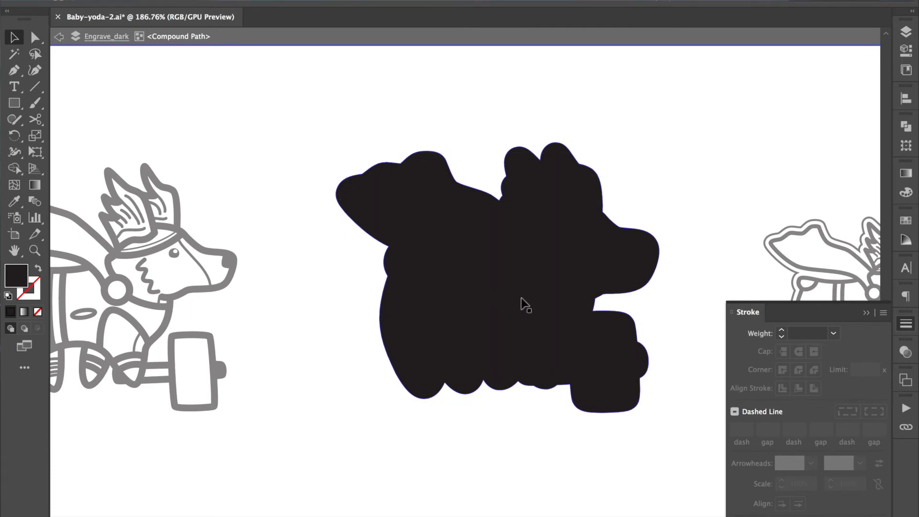
Step: Swap the offset shape's fill and stroke to make it a cut outline, and exit isolation mode
left_click(496, 308)
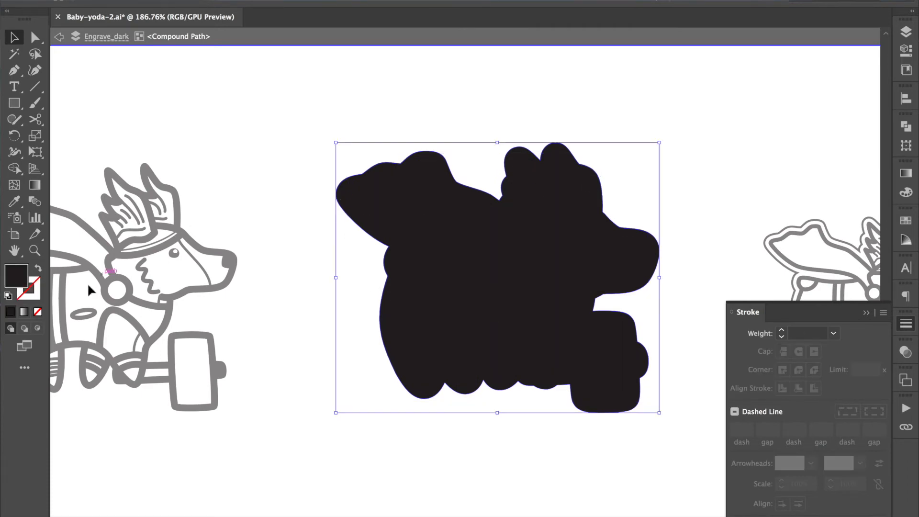
left_click(38, 271)
double_click(560, 95)
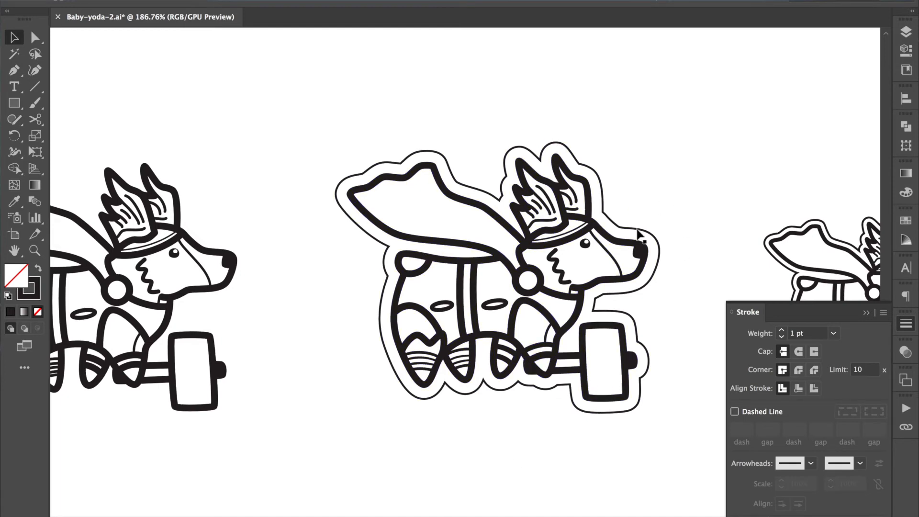
Step: Duplicate the middle corgi together with its cut outline and place the copy below the small outlined corgi
scroll(649, 184, "down", 3)
scroll(649, 193, "right", 5)
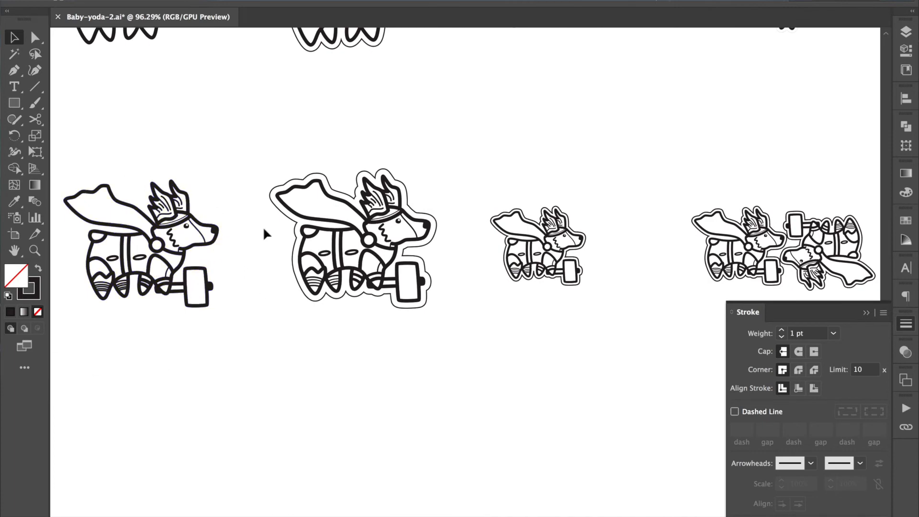
left_click(180, 289)
left_click_drag(449, 171, 265, 337)
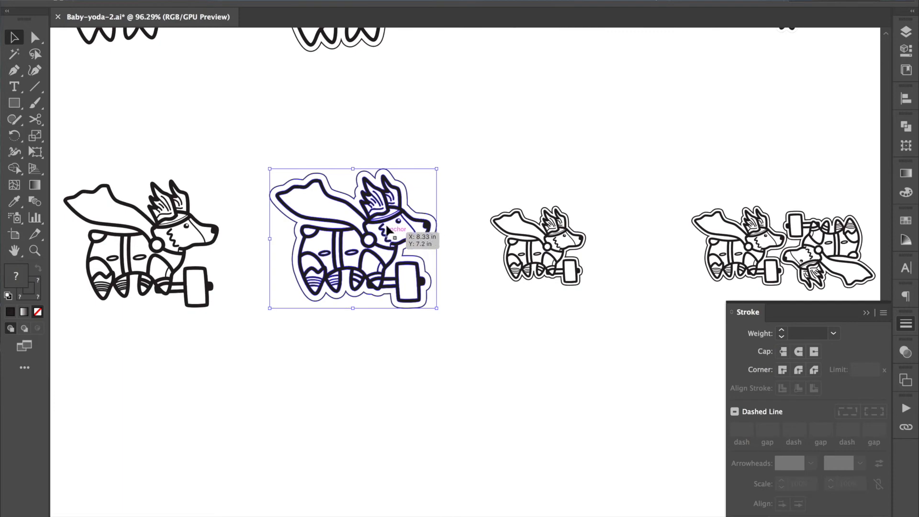
left_click_drag(390, 212, 588, 340)
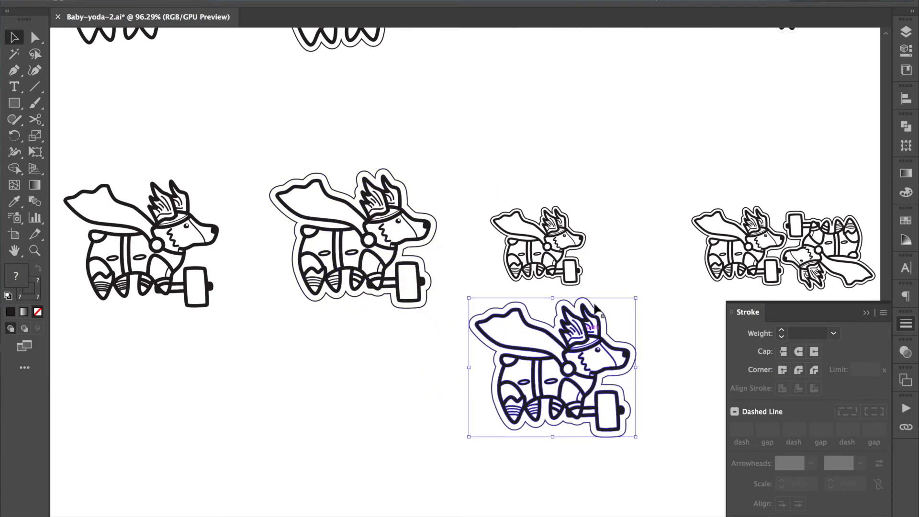
Step: Scale the duplicated corgi proportionally to a width of 1.5 in and move it just beneath the small corgi
left_click(906, 49)
double_click(838, 84)
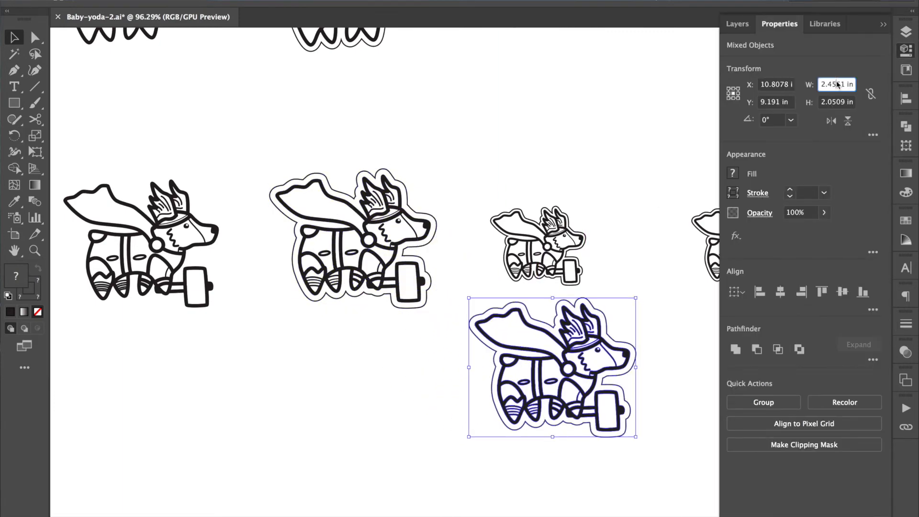
type("1.5")
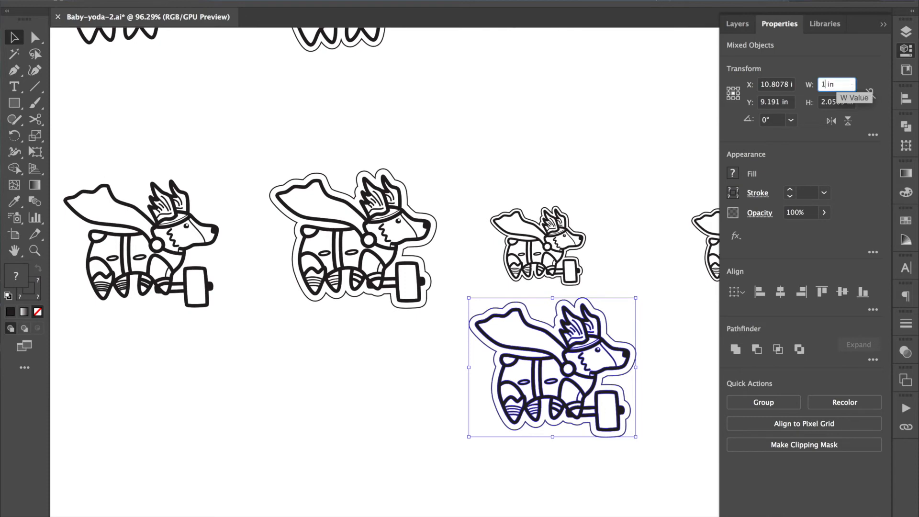
key("Return")
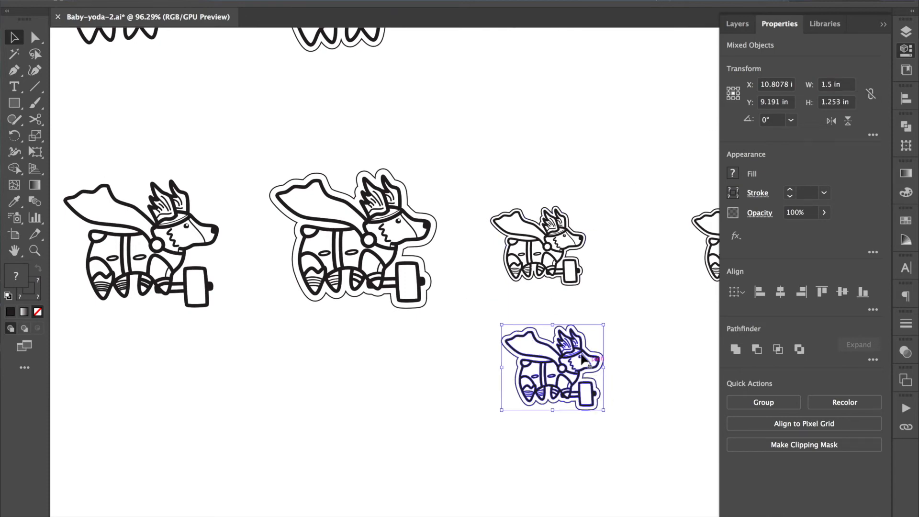
left_click_drag(533, 356, 528, 335)
left_click(631, 289)
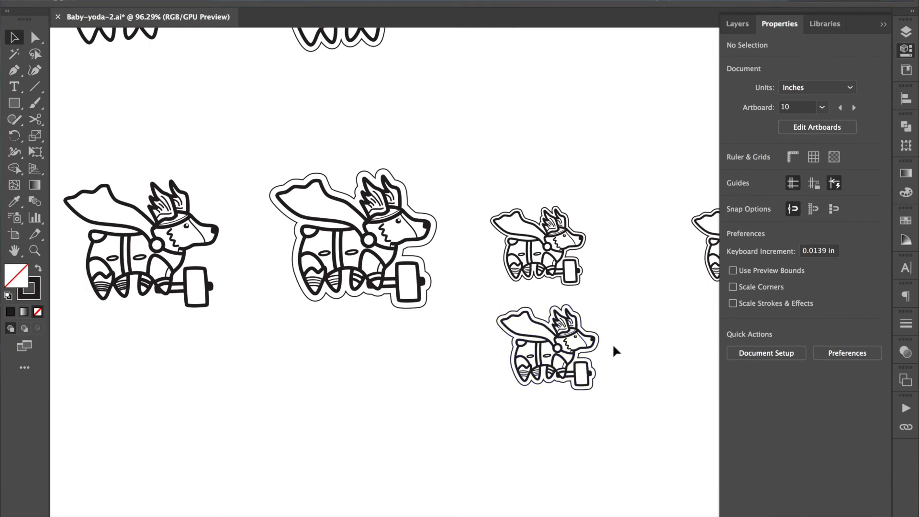
scroll(616, 352, "right", 10)
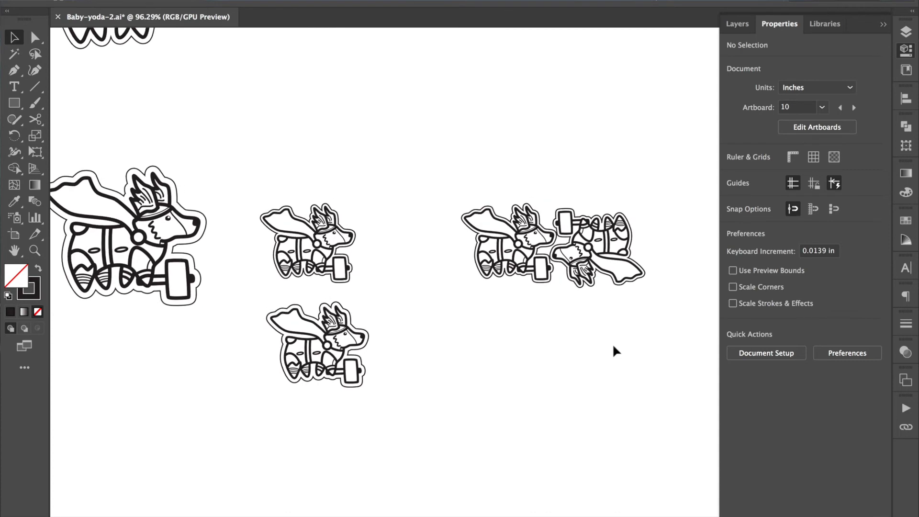
left_click(884, 23)
Step: Select the outer cut outlines of the two nested corgis and set their stroke weight to 0.1 pt
scroll(312, 309, "up", 5)
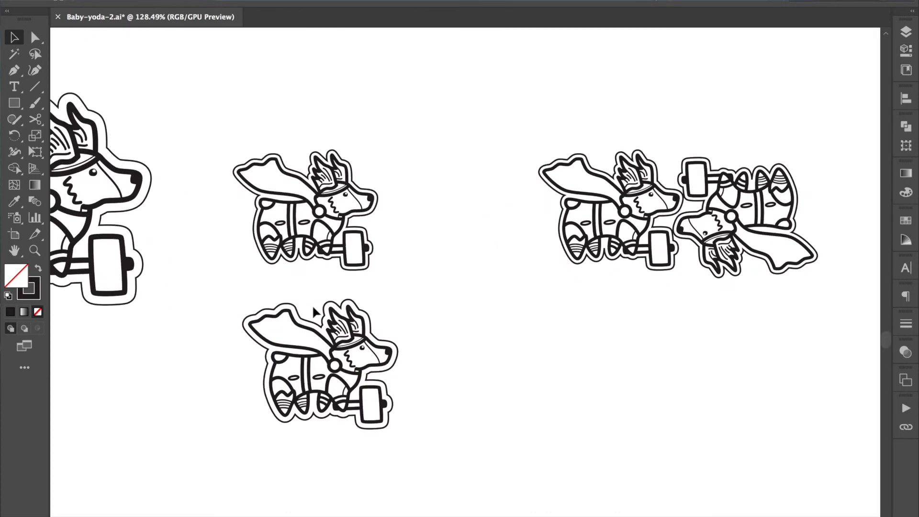
scroll(314, 311, "right", 5)
scroll(560, 322, "right", 6)
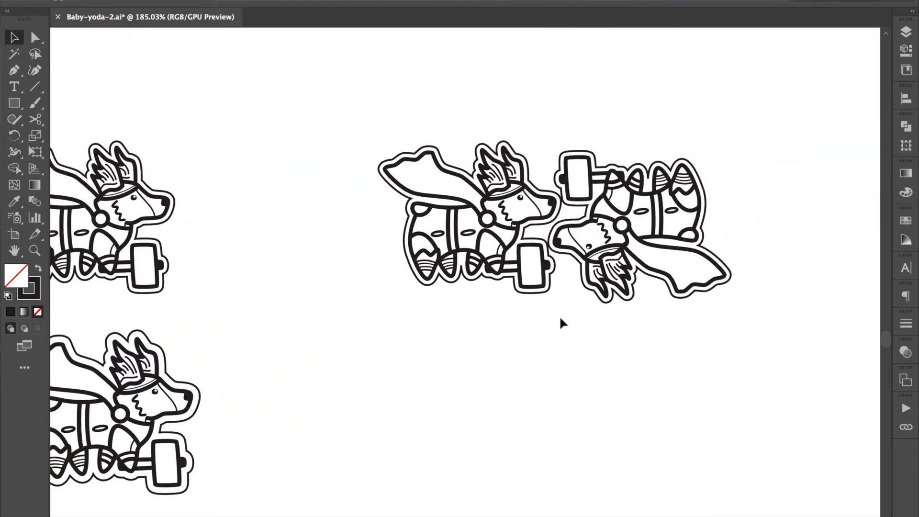
left_click(671, 211)
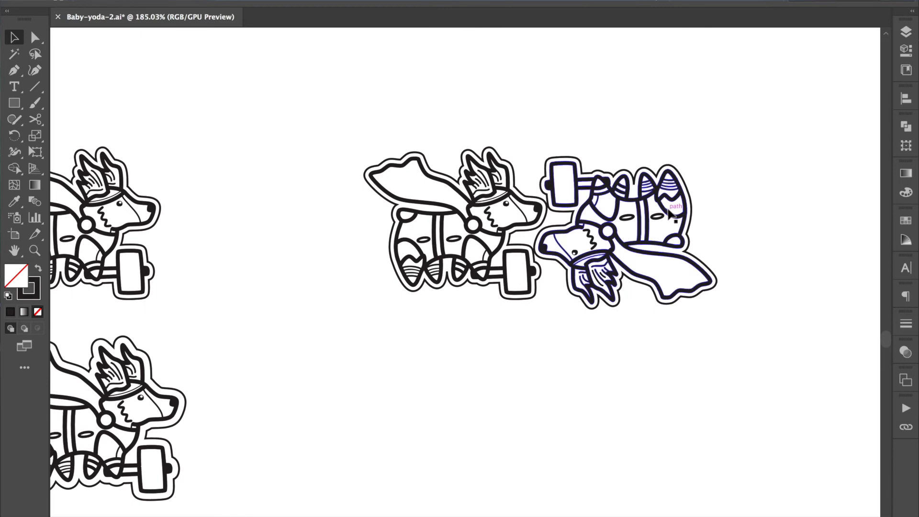
left_click(550, 162)
left_click(531, 202, "shift")
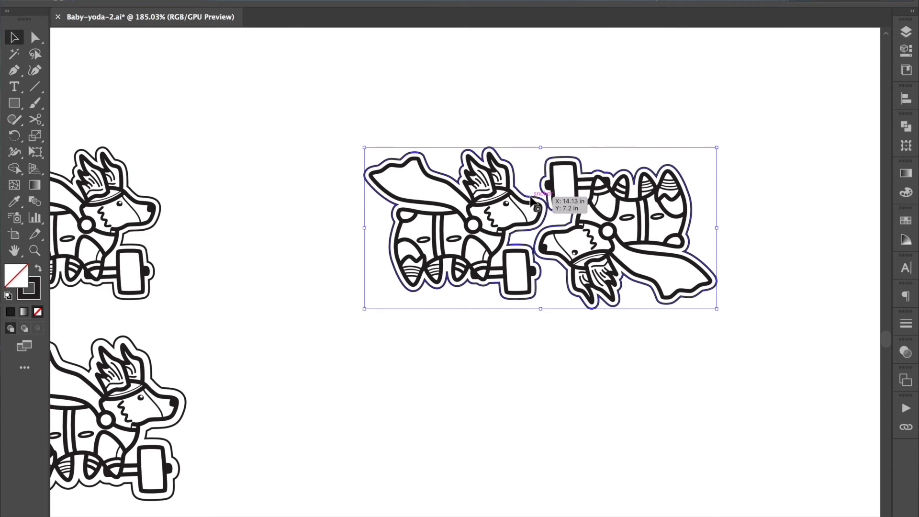
left_click(907, 327)
left_click(812, 337)
type("0.1")
key("Return")
left_click(637, 78)
Step: Examine the nested corgi pair and the hairline cut outlines around both figures
scroll(555, 185, "up", 1)
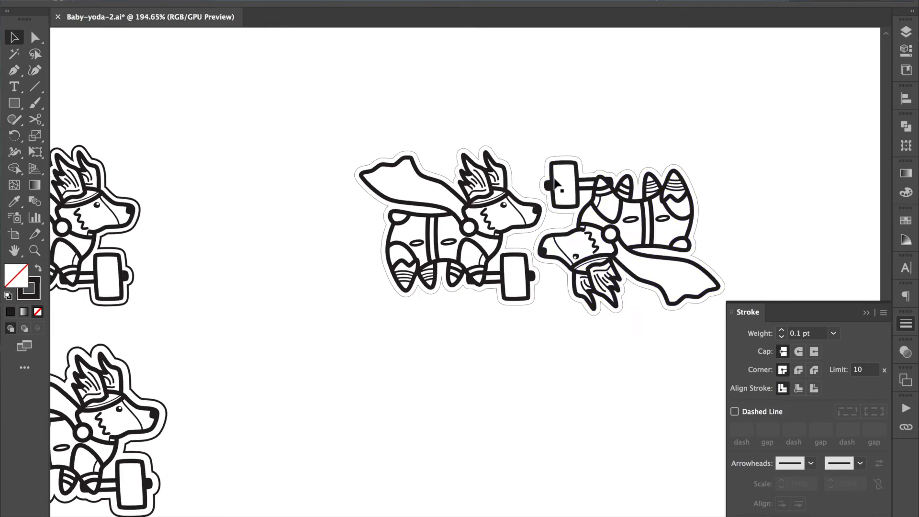
scroll(555, 184, "up", 8)
scroll(488, 206, "down", 6)
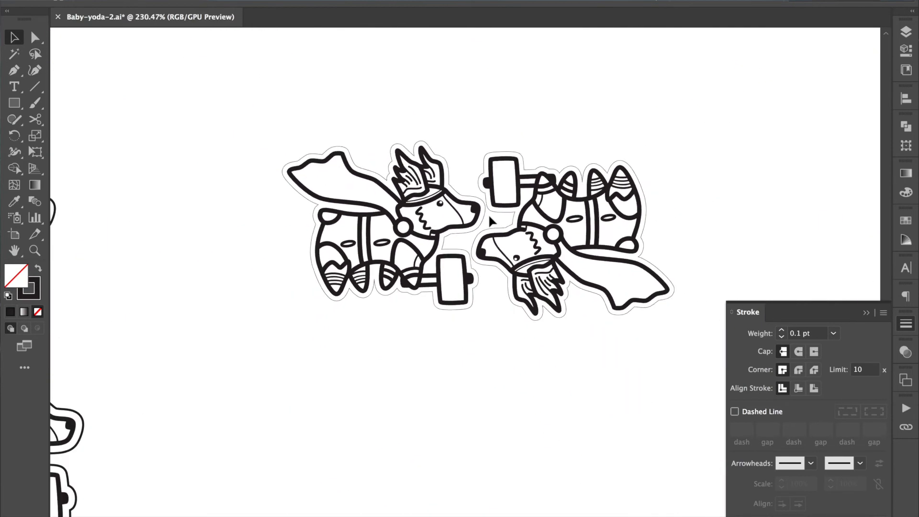
scroll(491, 221, "down", 2)
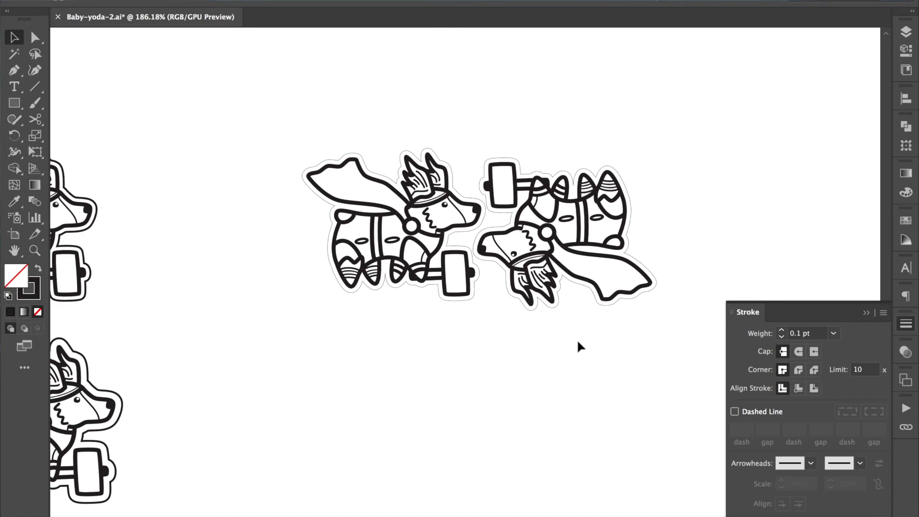
scroll(580, 346, "down", 5)
left_click(599, 328)
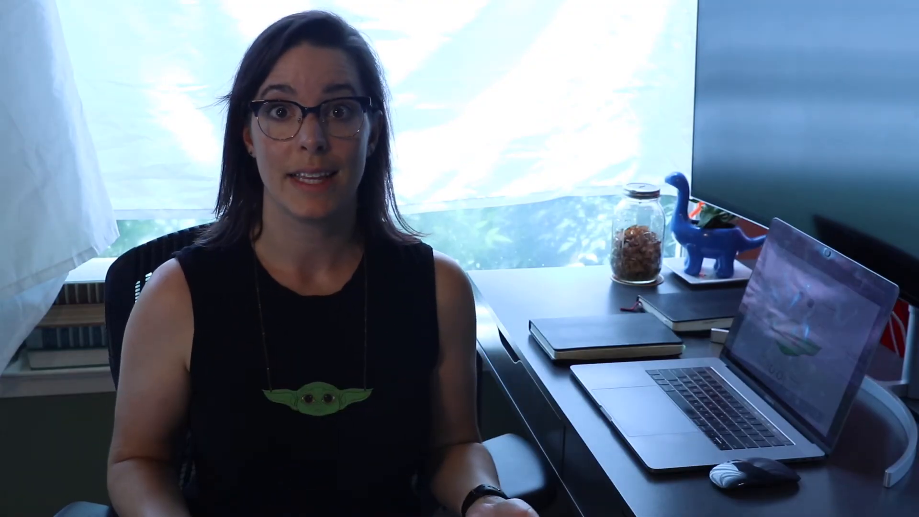